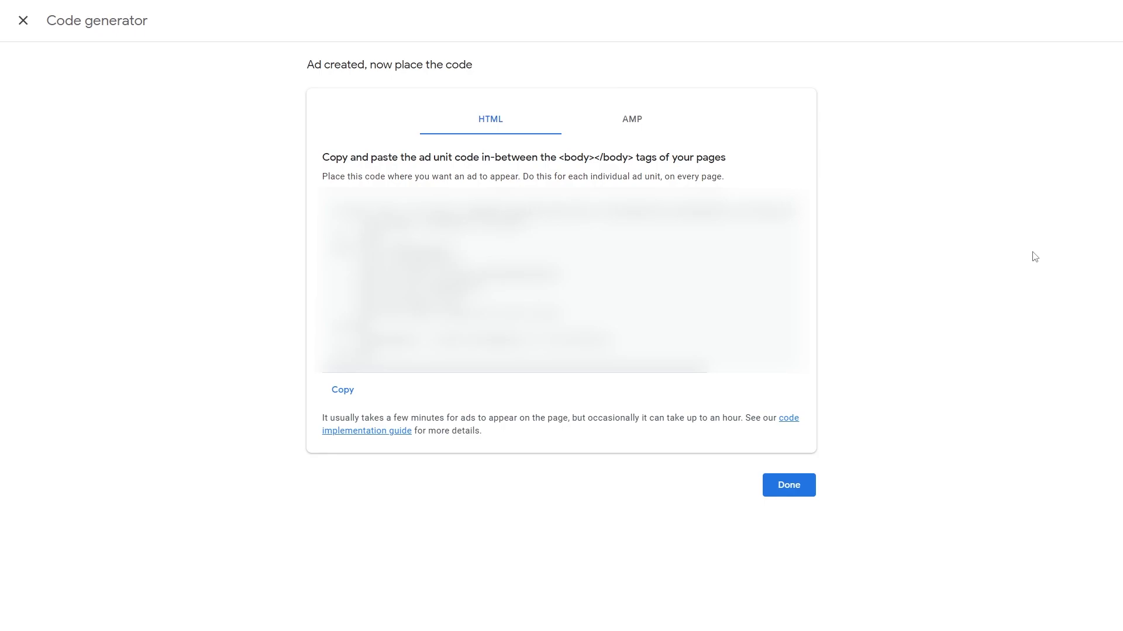
- Read the AdSense placement instructions for <body></body> and copy the HTML ad unit code
{"action": "mouse_move", "coordinate": [324, 157]}
{"action": "left_mouse_down"}
{"action": "mouse_move", "coordinate": [604, 172]}
{"action": "mouse_move", "coordinate": [690, 158]}
{"action": "left_mouse_up"}
{"action": "left_click", "coordinate": [586, 158]}
{"action": "left_click_drag", "start_coordinate": [560, 157], "coordinate": [633, 158]}
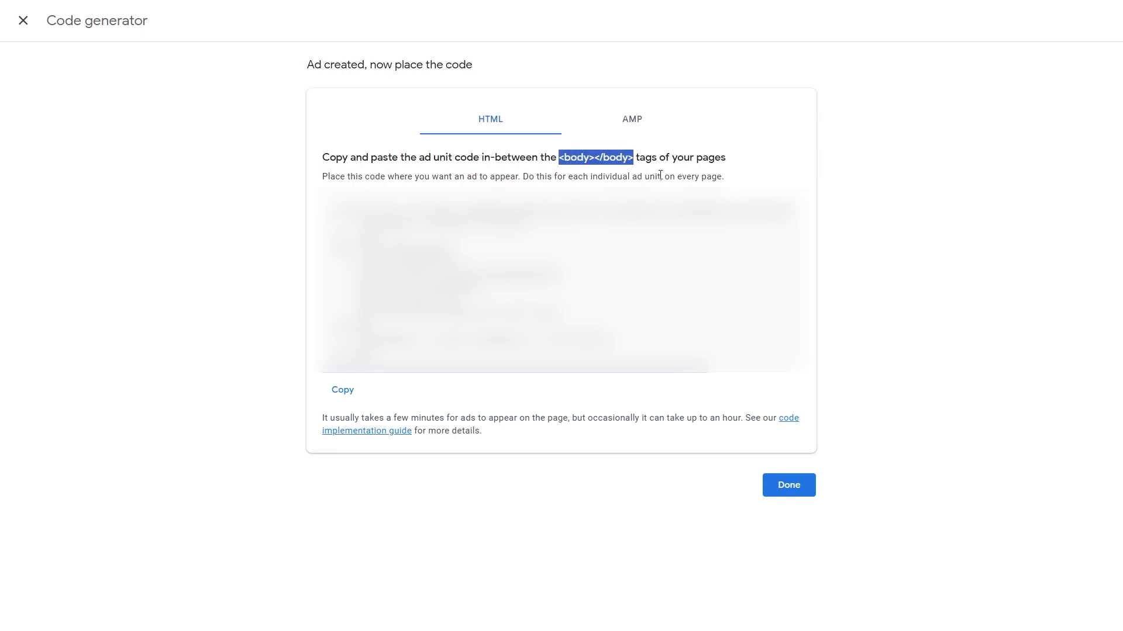
{"action": "left_click_drag", "start_coordinate": [313, 178], "coordinate": [501, 172]}
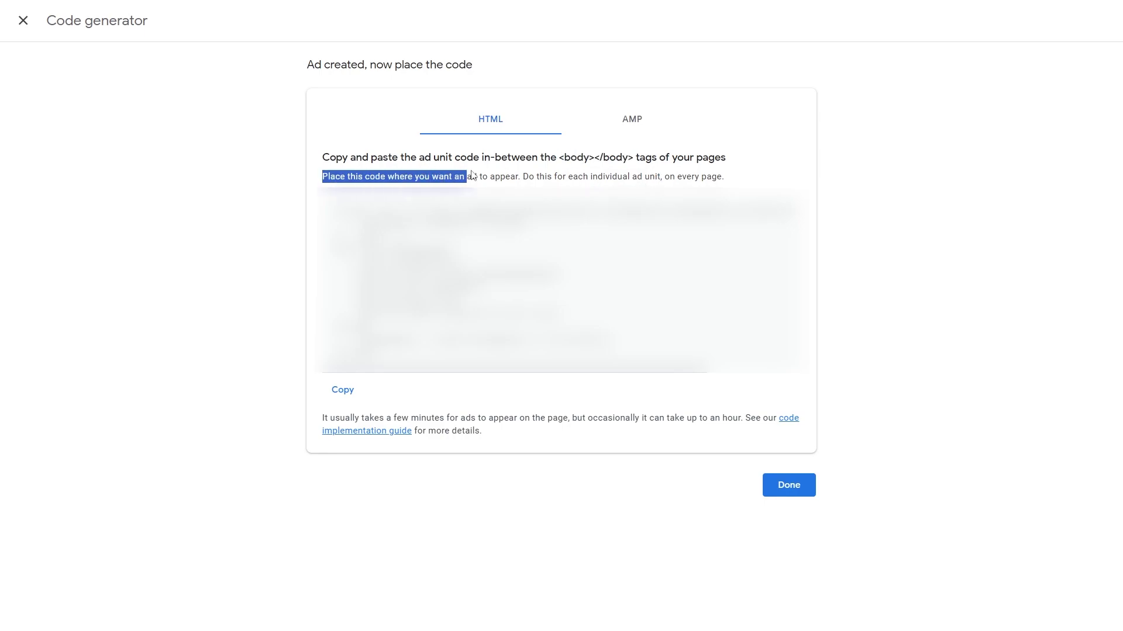
{"action": "left_click", "coordinate": [530, 174]}
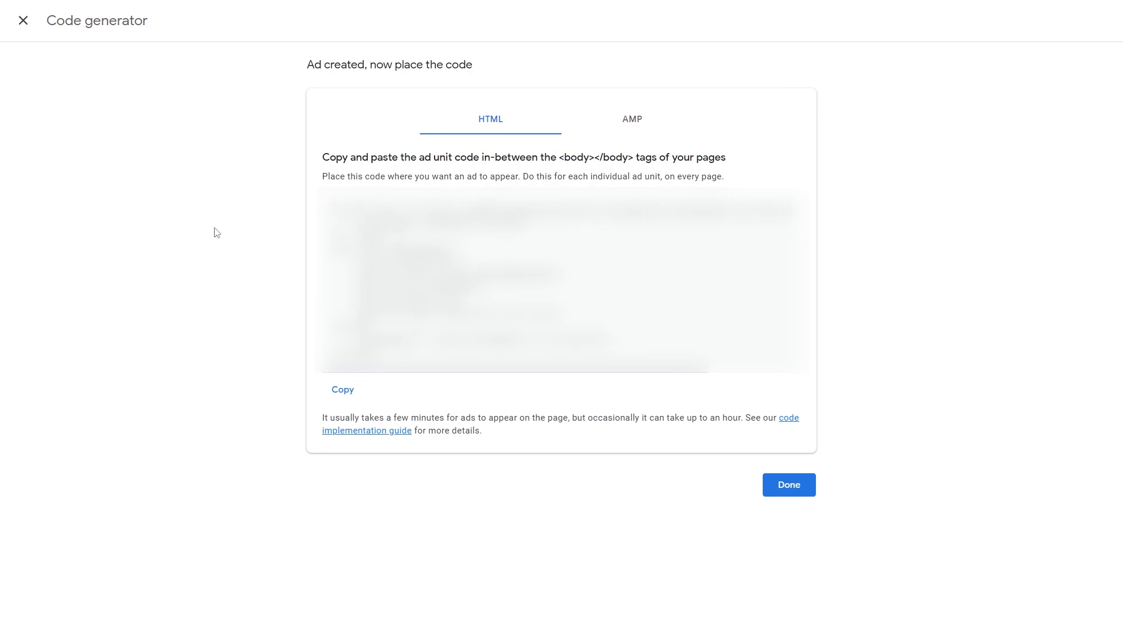
{"action": "left_click", "coordinate": [342, 388]}
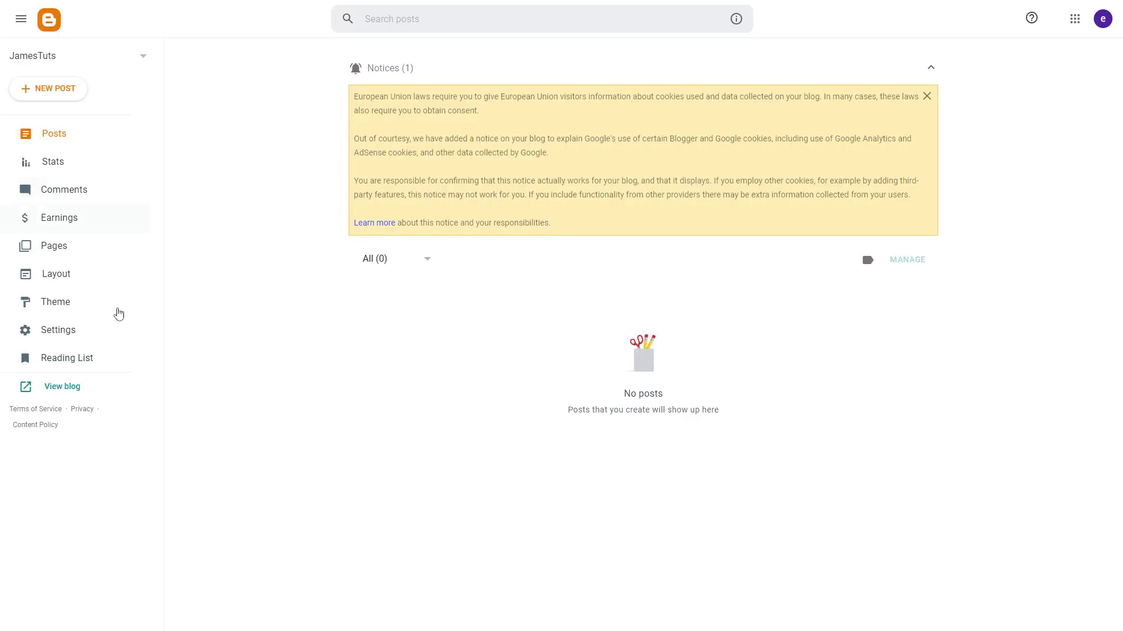
- Go to the blog's Theme page and expand the extra actions next to CUSTOMISE
{"action": "left_click", "coordinate": [88, 307]}
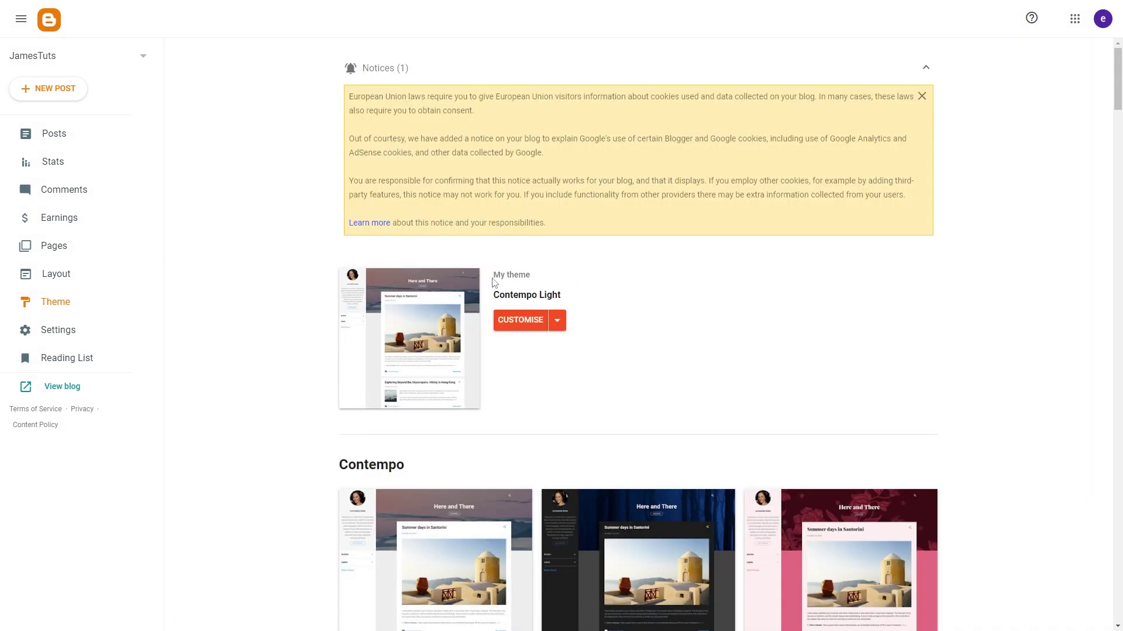
{"action": "left_click_drag", "start_coordinate": [493, 279], "coordinate": [543, 276]}
{"action": "left_click", "coordinate": [560, 323]}
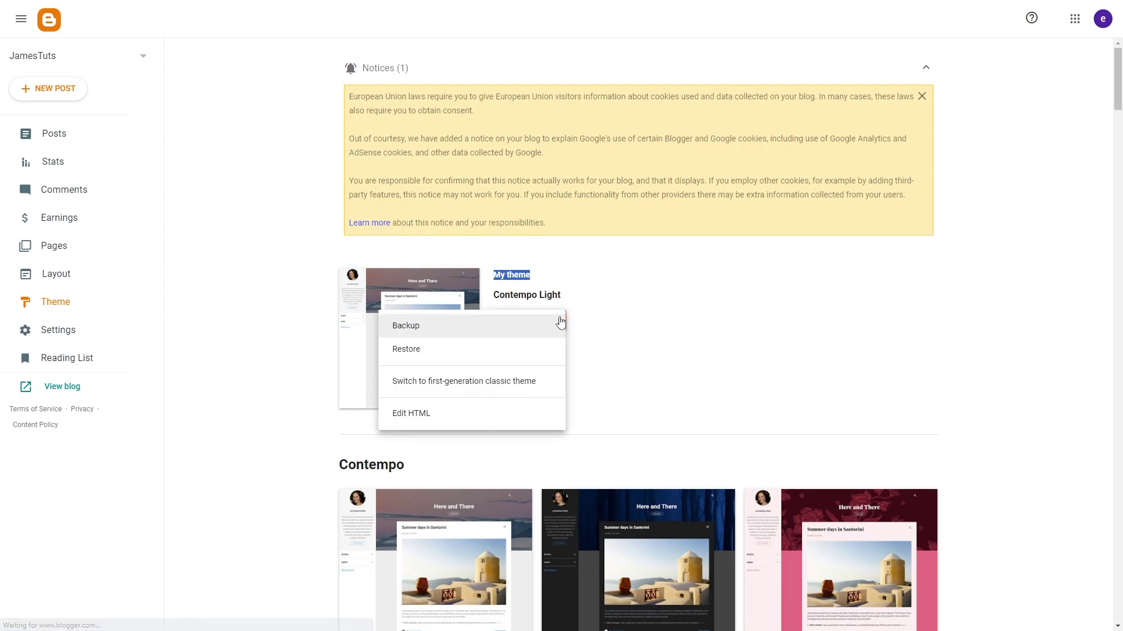
- Open Contempo Light's Edit HTML view and search the template for '</body'
{"action": "left_click", "coordinate": [432, 412]}
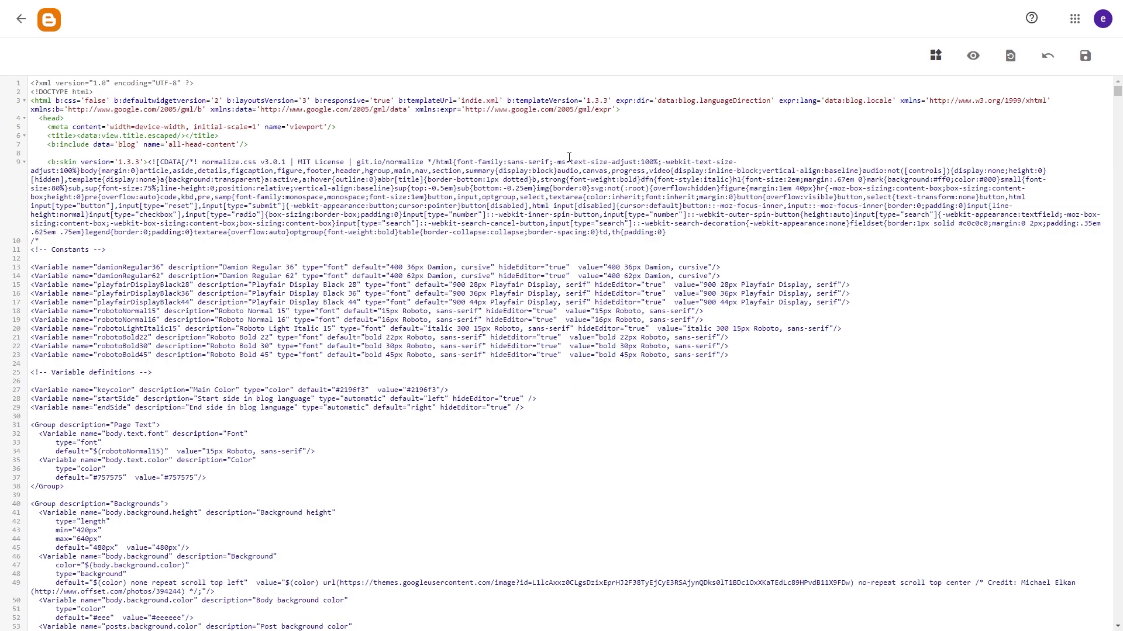
{"action": "left_click", "coordinate": [483, 105]}
{"action": "key", "text": "ctrl+f"}
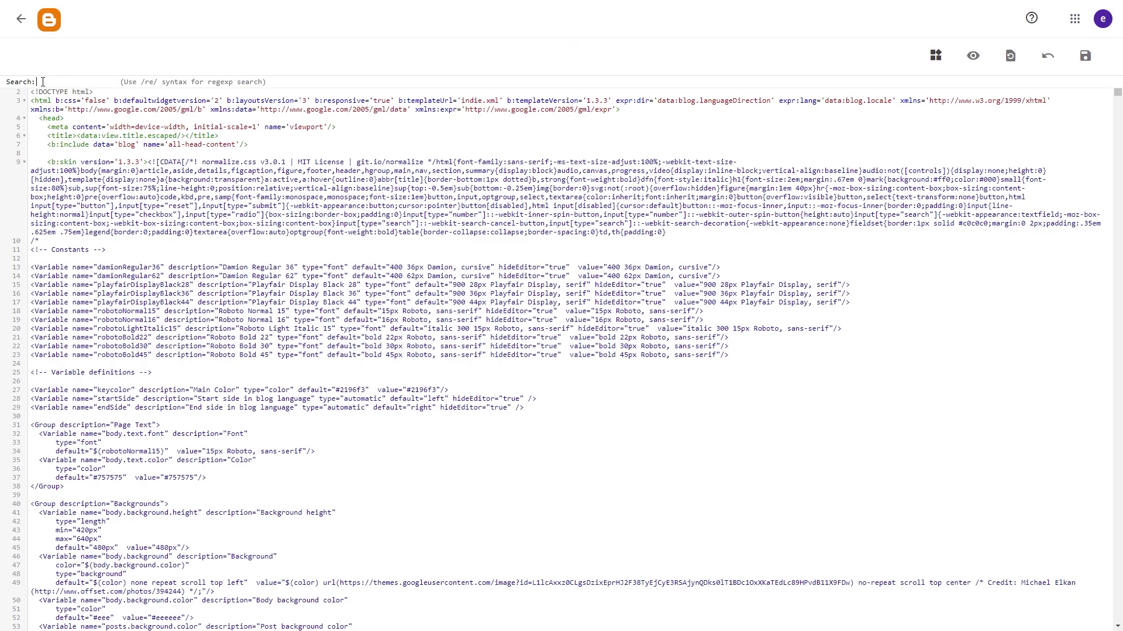
{"action": "type", "text": "<"}
{"action": "type", "text": "/bo"}
{"action": "type", "text": "dy"}
{"action": "key", "text": "Return"}
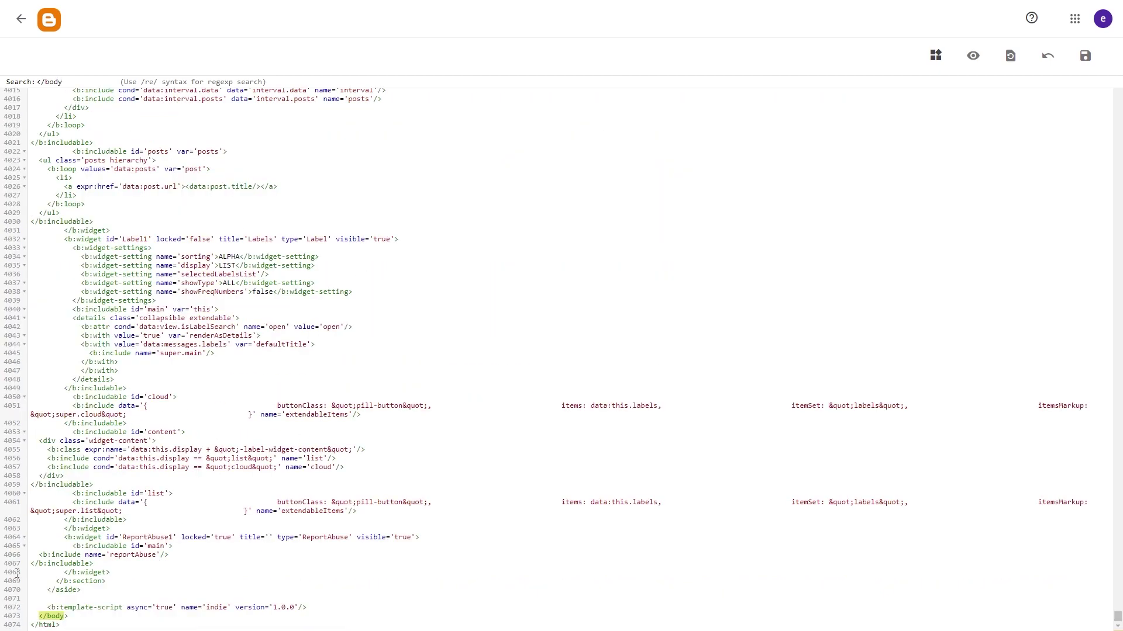
- Paste the AdSense ad code on a new blank line just above </body>
{"action": "left_click", "coordinate": [87, 616]}
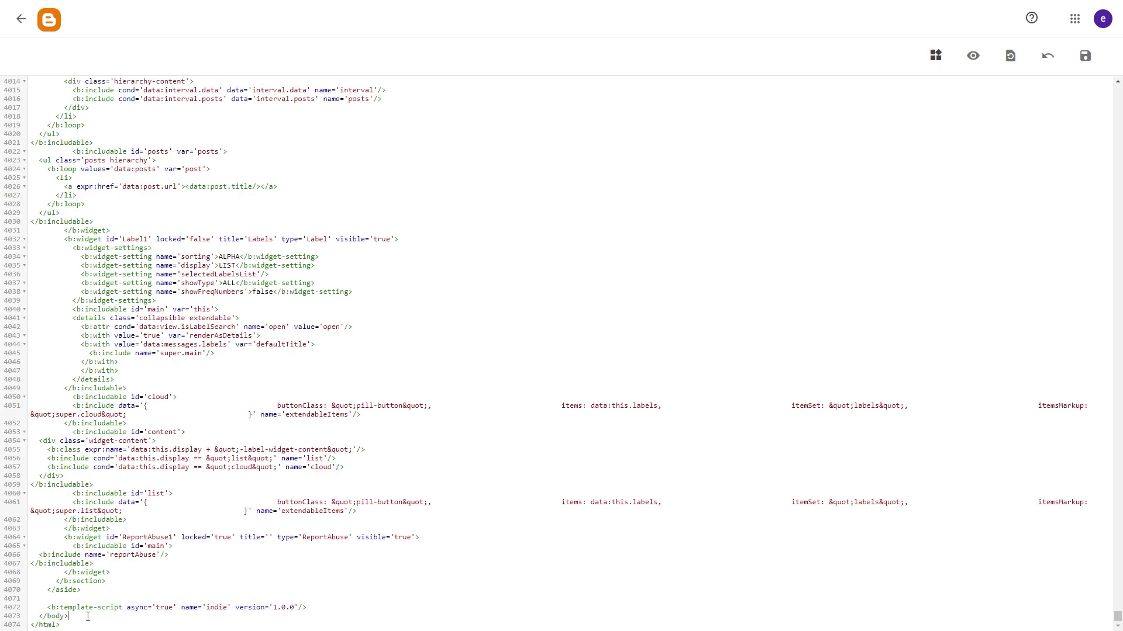
{"action": "key", "text": "ctrl+f"}
{"action": "type", "text": "</body"}
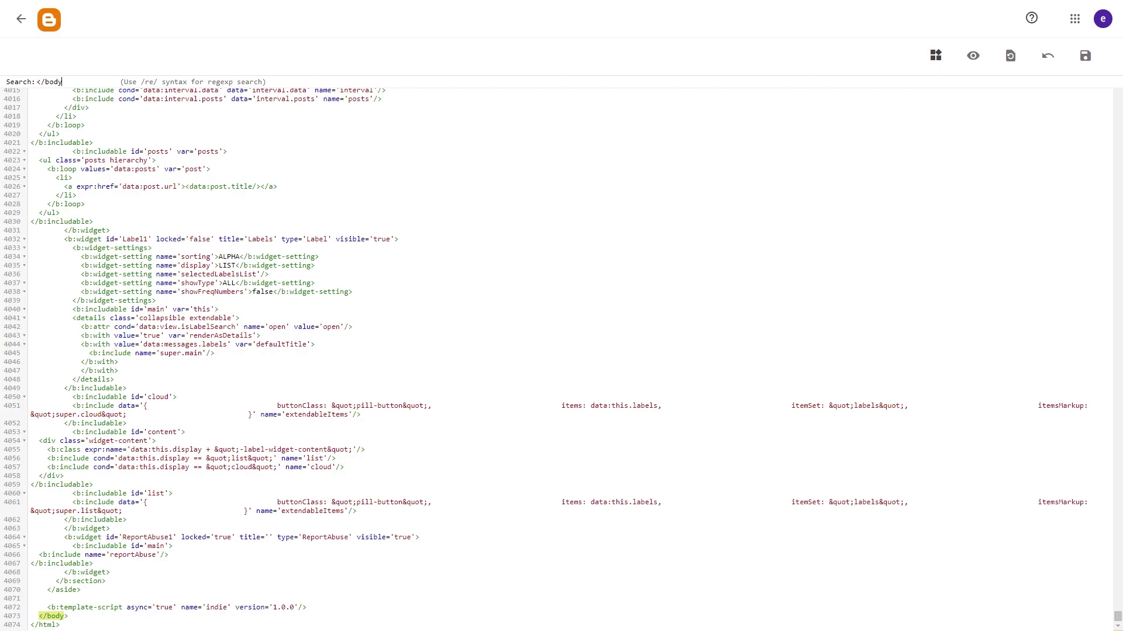
{"action": "key", "text": "Escape"}
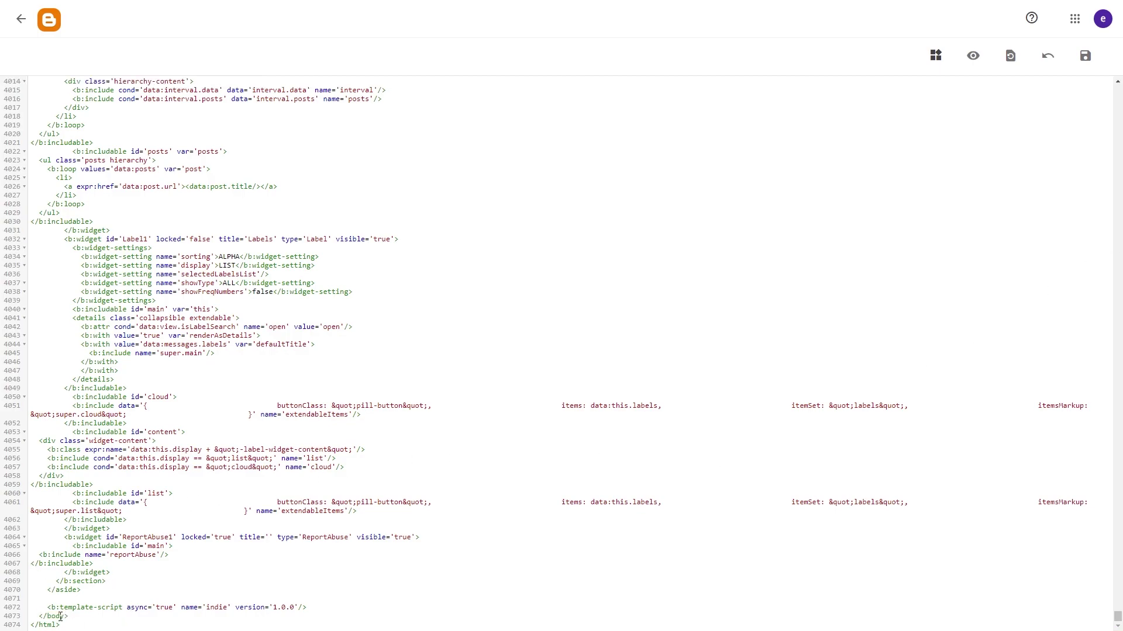
{"action": "key", "text": "Return"}
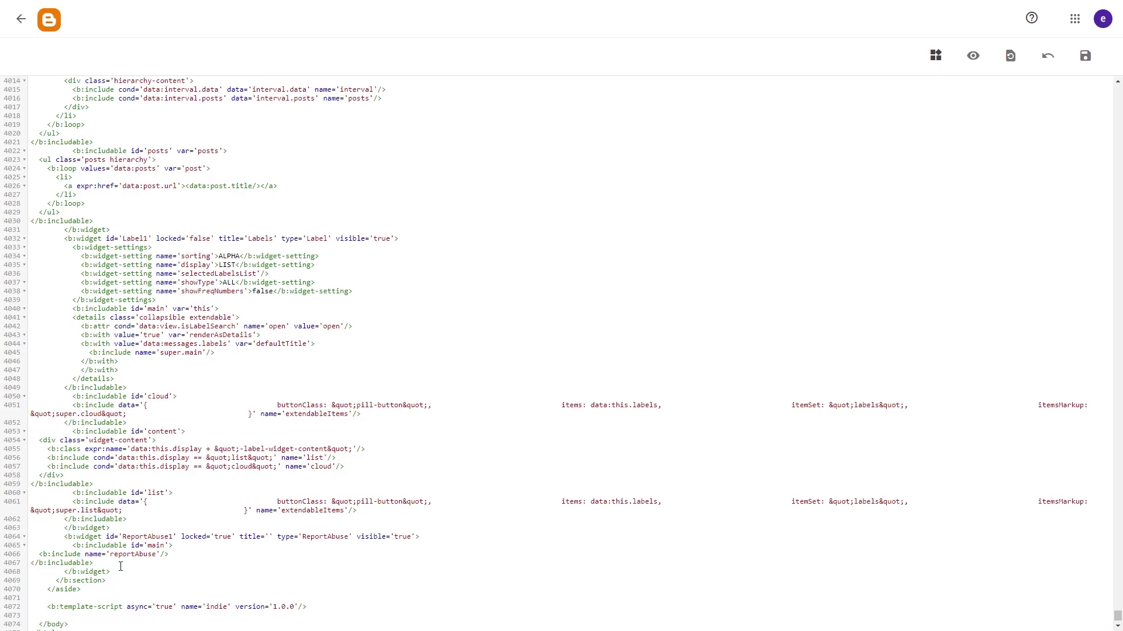
{"action": "left_click", "coordinate": [78, 605]}
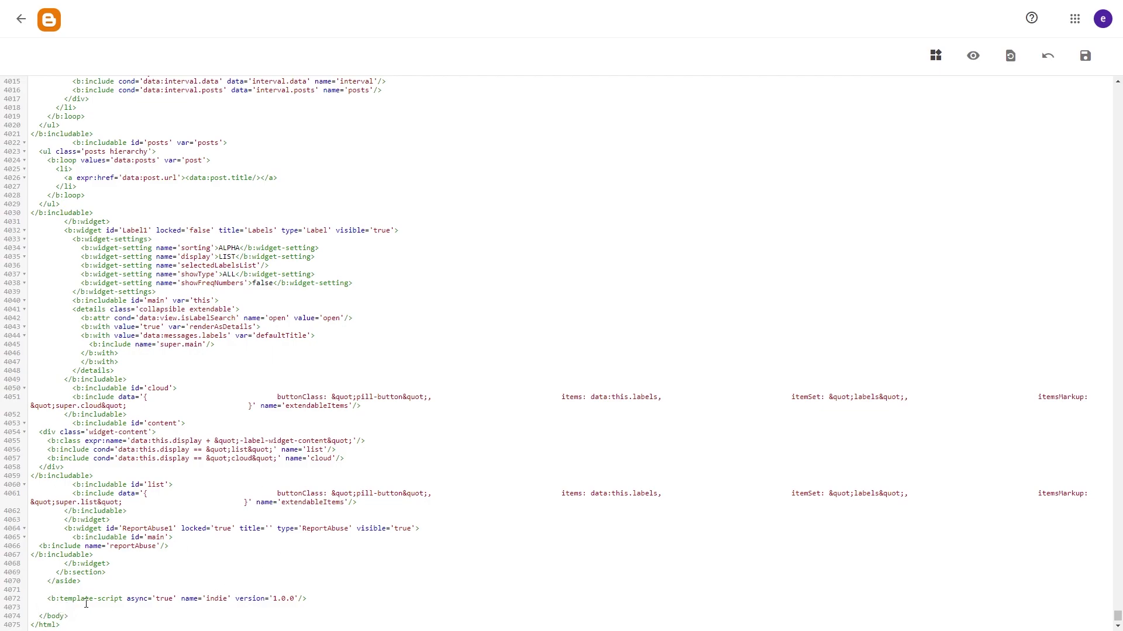
{"action": "key", "text": "ctrl+v"}
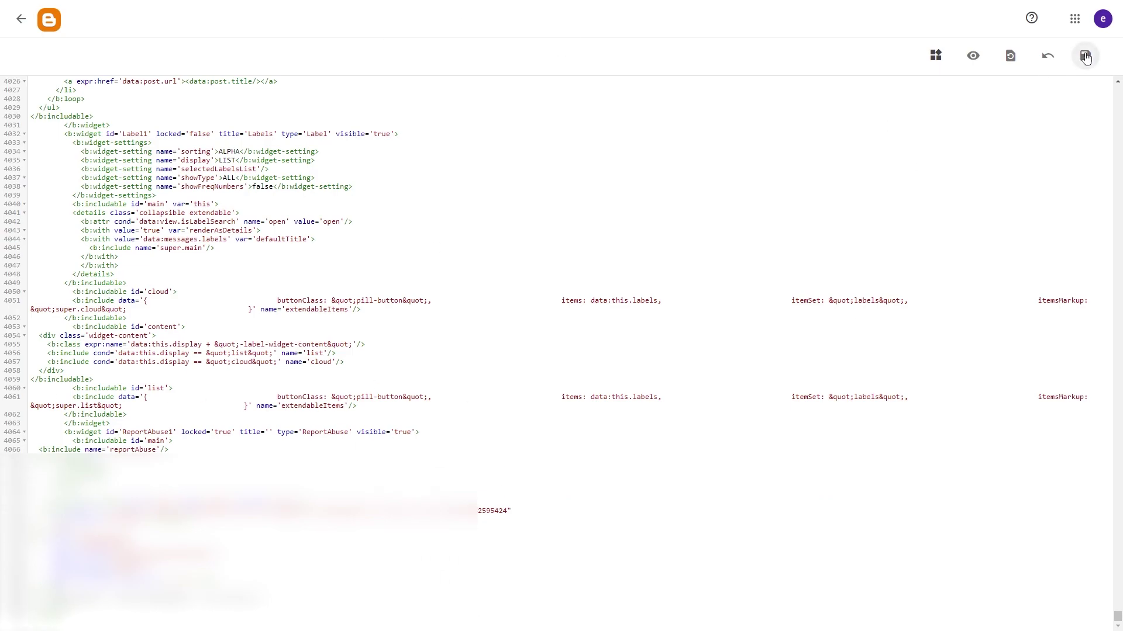
- Save the theme HTML containing the AdSense code and go back to Theme
{"action": "left_click", "coordinate": [1085, 57]}
{"action": "left_click", "coordinate": [20, 20]}
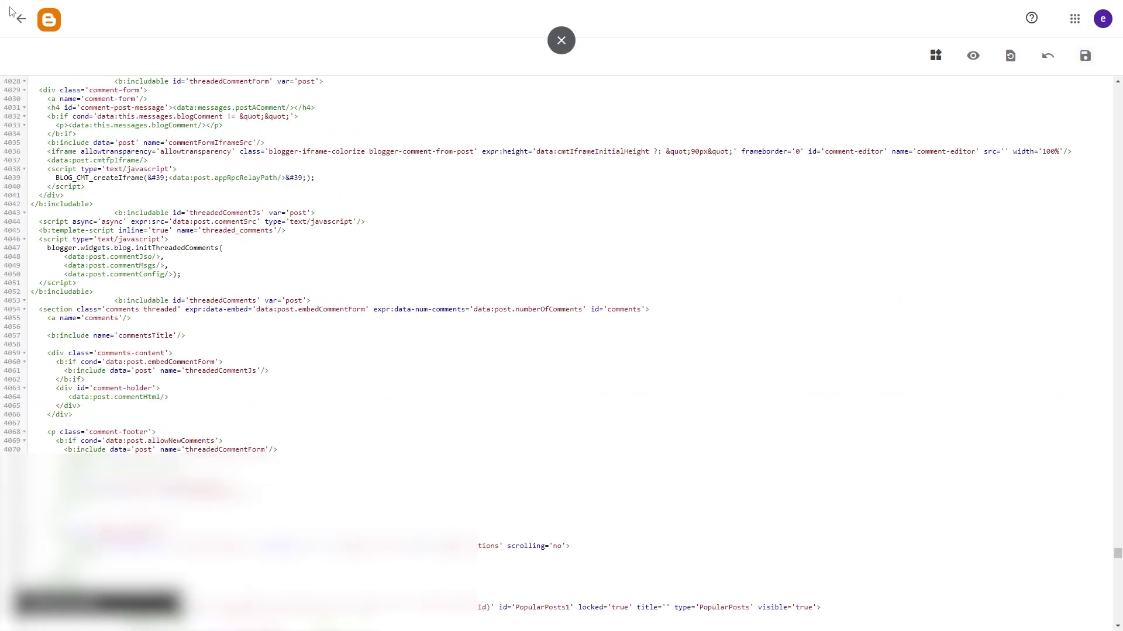